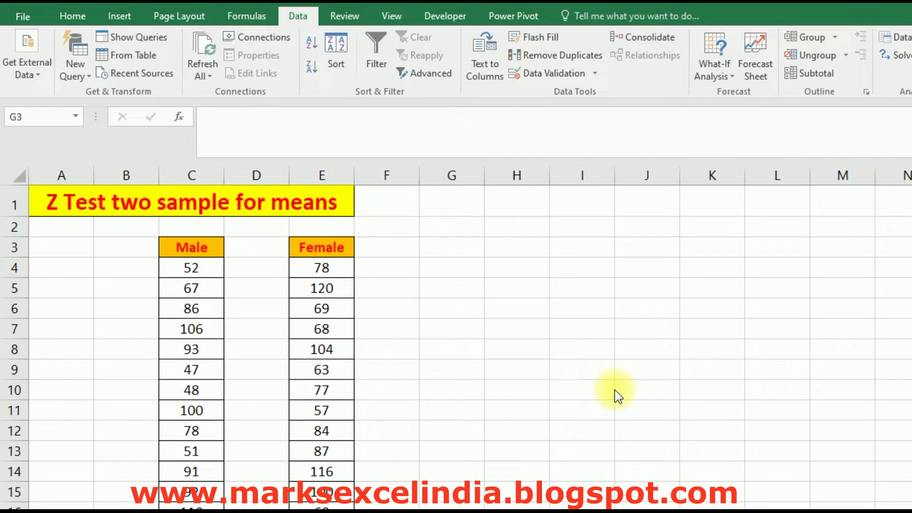
- Review the Male column data, from its first value 52 to the last entries
{"action": "left_click", "coordinate": [179, 266]}
{"action": "scroll", "coordinate": [179, 264], "scroll_direction": "down", "scroll_amount": 4}
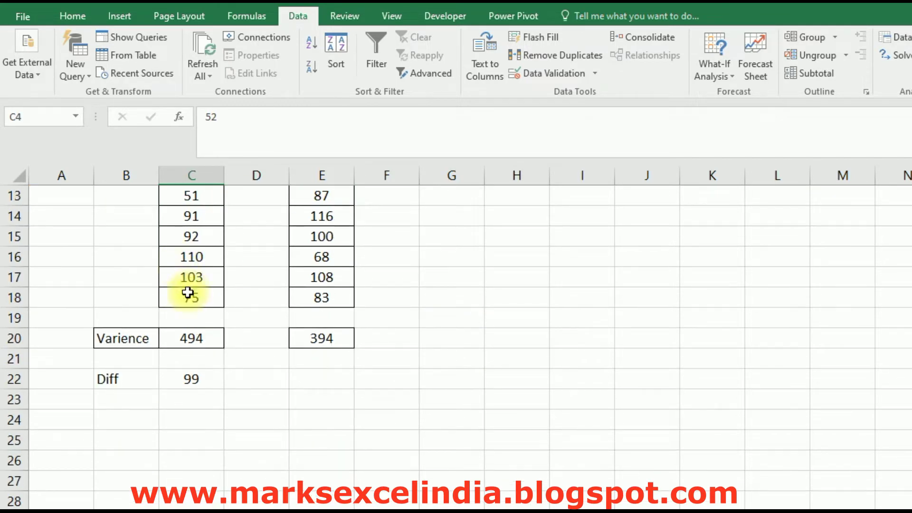
{"action": "left_click_drag", "start_coordinate": [187, 295], "coordinate": [187, 258]}
{"action": "scroll", "coordinate": [190, 285], "scroll_direction": "up", "scroll_amount": 4}
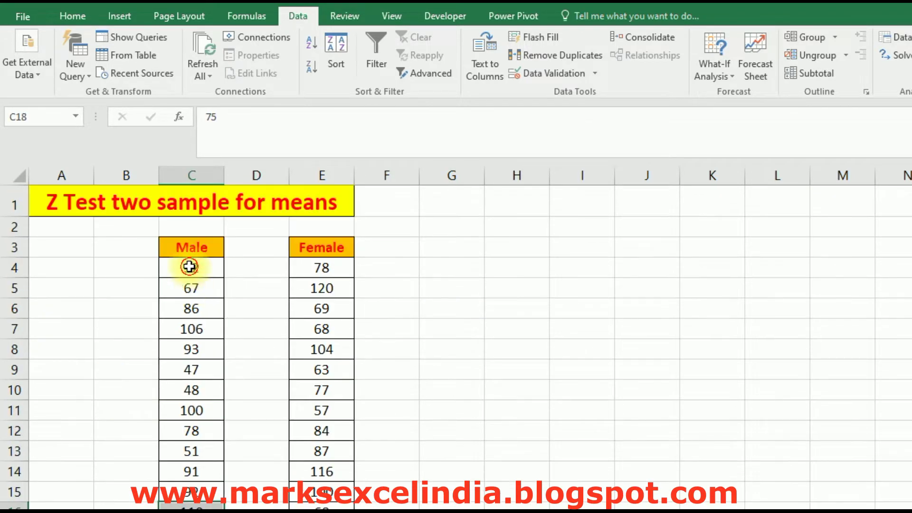
{"action": "left_click", "coordinate": [187, 264]}
{"action": "scroll", "coordinate": [203, 309], "scroll_direction": "down", "scroll_amount": 5}
{"action": "left_click", "coordinate": [193, 257]}
{"action": "scroll", "coordinate": [212, 324], "scroll_direction": "up", "scroll_amount": 5}
- Check the Female values (78 to 83) and the variances, 494 Male and 394 Female
{"action": "left_click", "coordinate": [309, 266]}
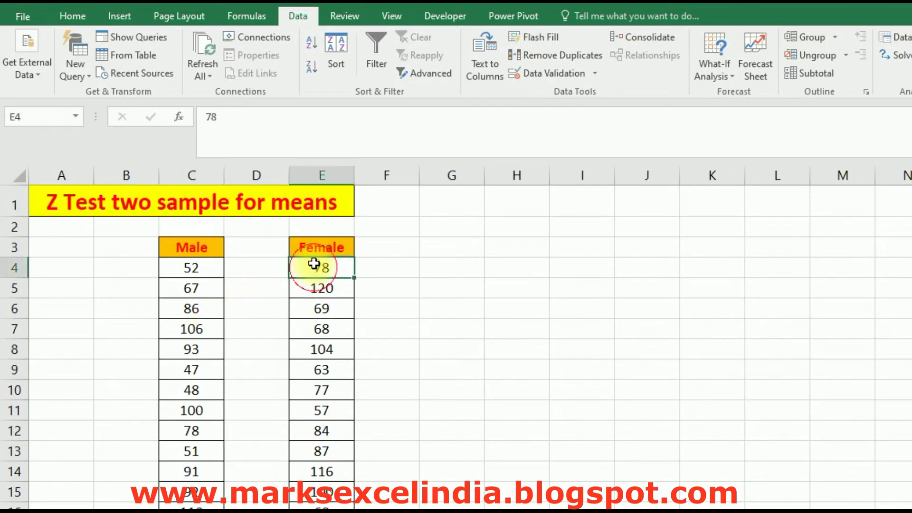
{"action": "scroll", "coordinate": [311, 295], "scroll_direction": "down", "scroll_amount": 4}
{"action": "left_click", "coordinate": [311, 295]}
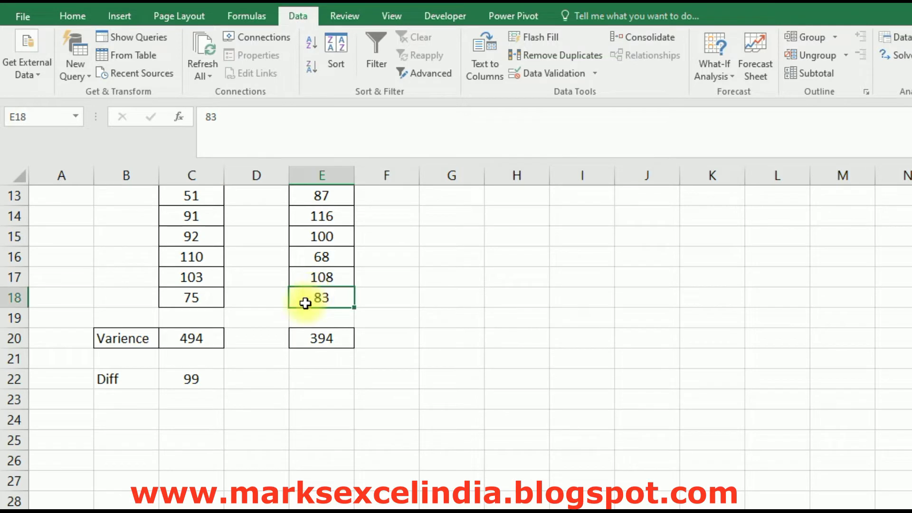
{"action": "left_click", "coordinate": [132, 340]}
{"action": "left_click", "coordinate": [204, 340]}
{"action": "left_click", "coordinate": [311, 351]}
{"action": "left_click", "coordinate": [315, 340]}
- Return to the Male data and open z-Test: Two Sample for Means from Data Analysis
{"action": "scroll", "coordinate": [269, 419], "scroll_direction": "up", "scroll_amount": 4}
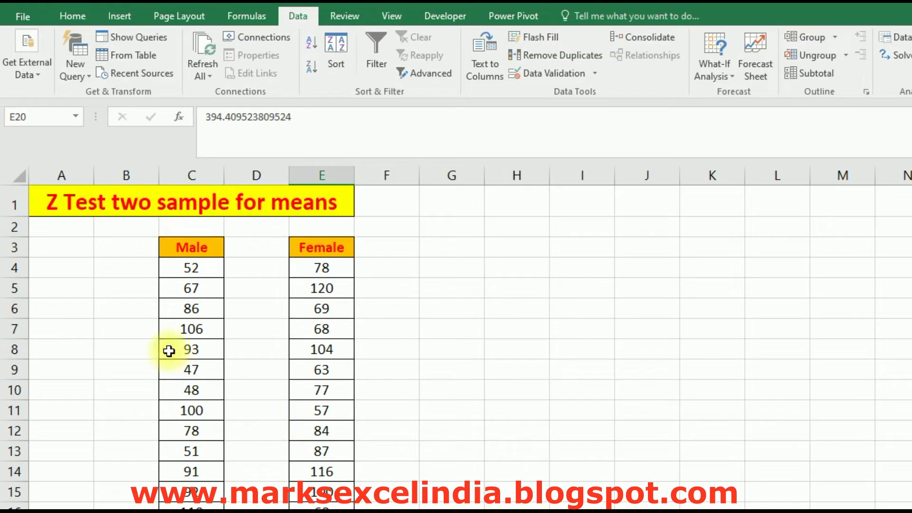
{"action": "left_click", "coordinate": [171, 266]}
{"action": "left_click", "coordinate": [361, 291]}
{"action": "left_click", "coordinate": [216, 267]}
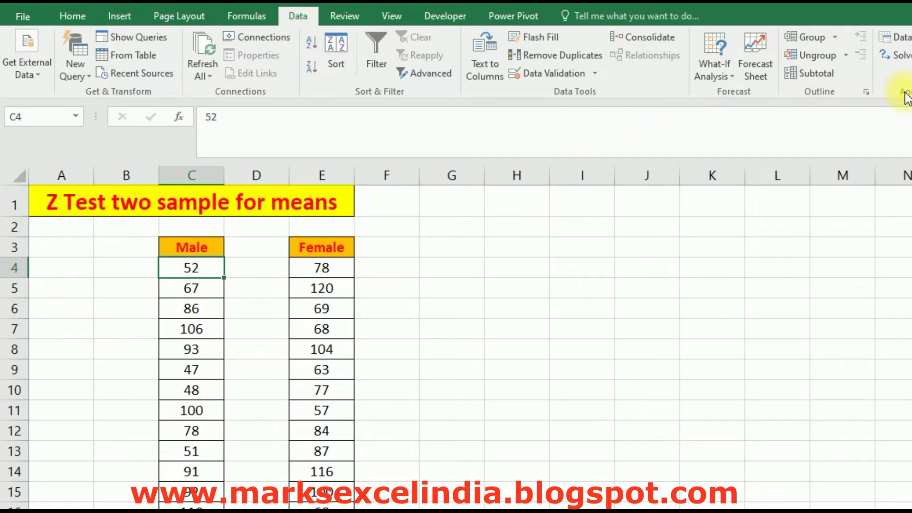
{"action": "left_click", "coordinate": [891, 37]}
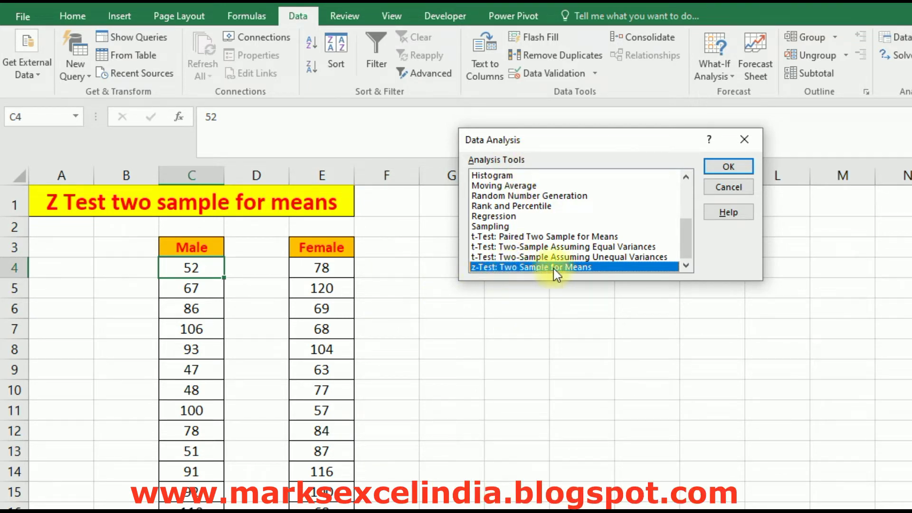
{"action": "left_click", "coordinate": [741, 167]}
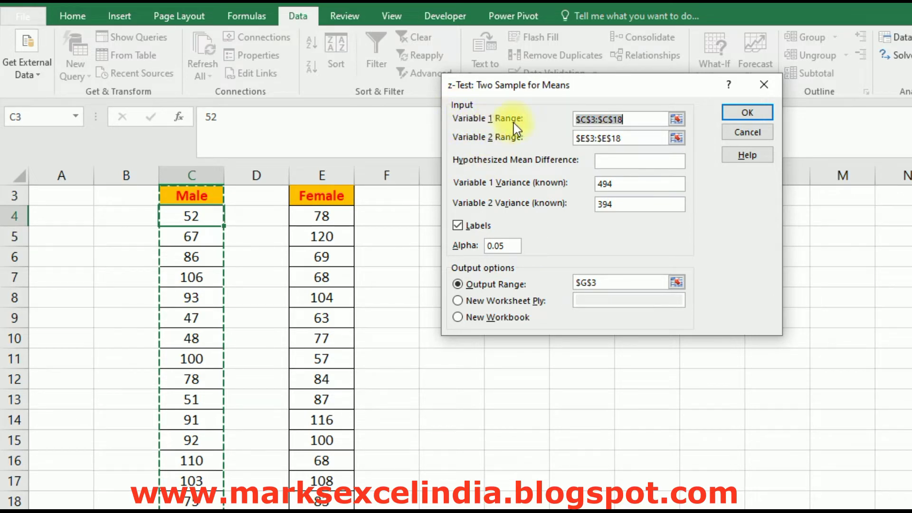
{"action": "left_click", "coordinate": [206, 195]}
{"action": "mouse_move", "coordinate": [206, 195]}
{"action": "left_mouse_down"}
{"action": "mouse_move", "coordinate": [191, 499]}
{"action": "mouse_move", "coordinate": [190, 321]}
{"action": "left_mouse_up"}
{"action": "left_click_drag", "start_coordinate": [622, 137], "coordinate": [573, 138]}
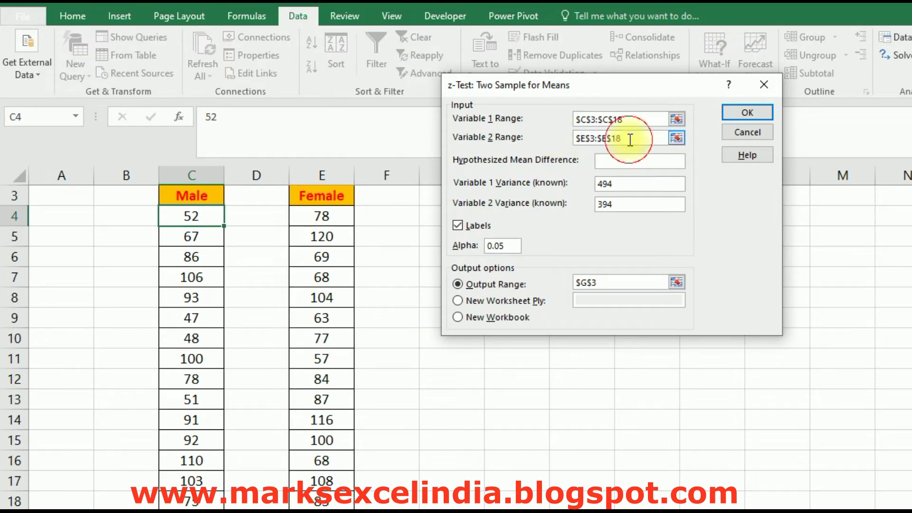
{"action": "key", "text": "Delete"}
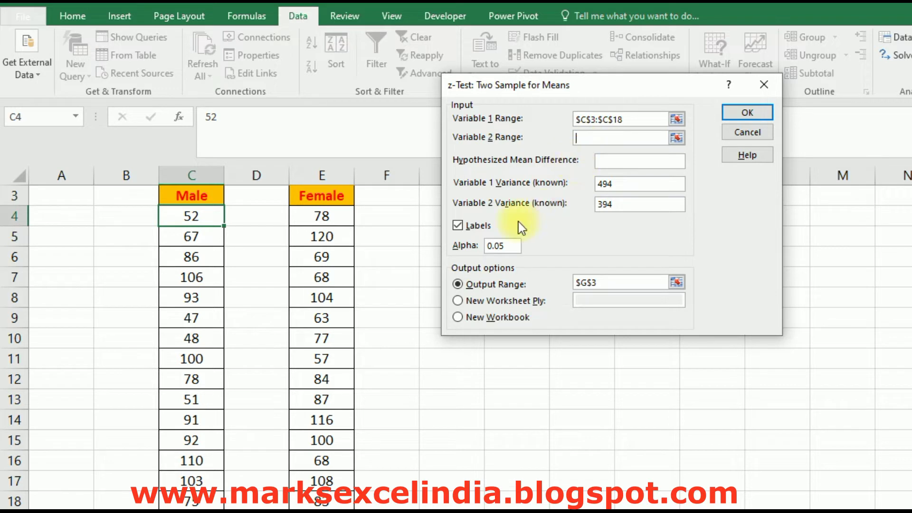
{"action": "left_click_drag", "start_coordinate": [328, 192], "coordinate": [326, 505]}
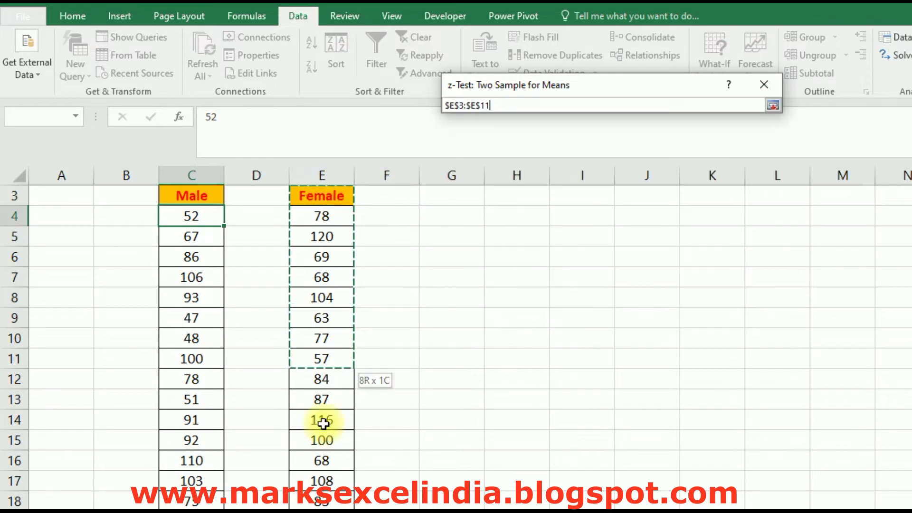
{"action": "left_click_drag", "start_coordinate": [327, 505], "coordinate": [340, 403]}
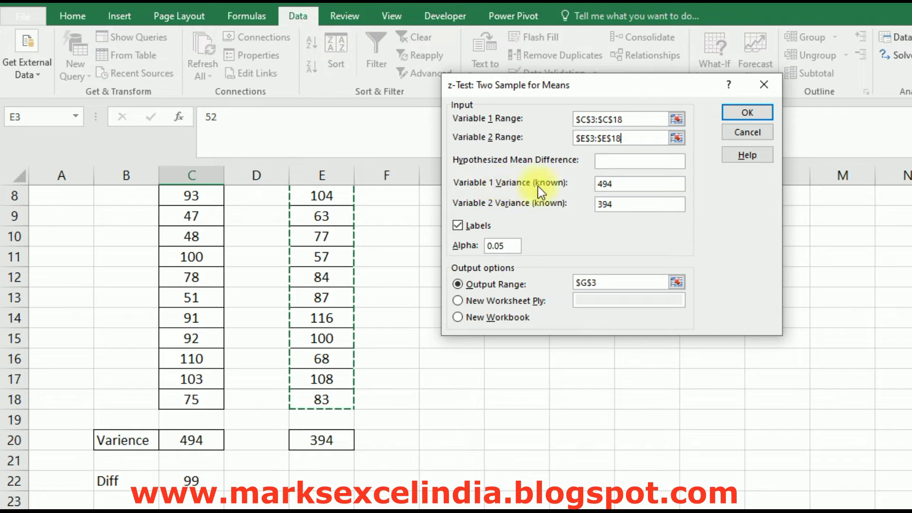
{"action": "left_click", "coordinate": [626, 184]}
{"action": "left_click", "coordinate": [621, 204]}
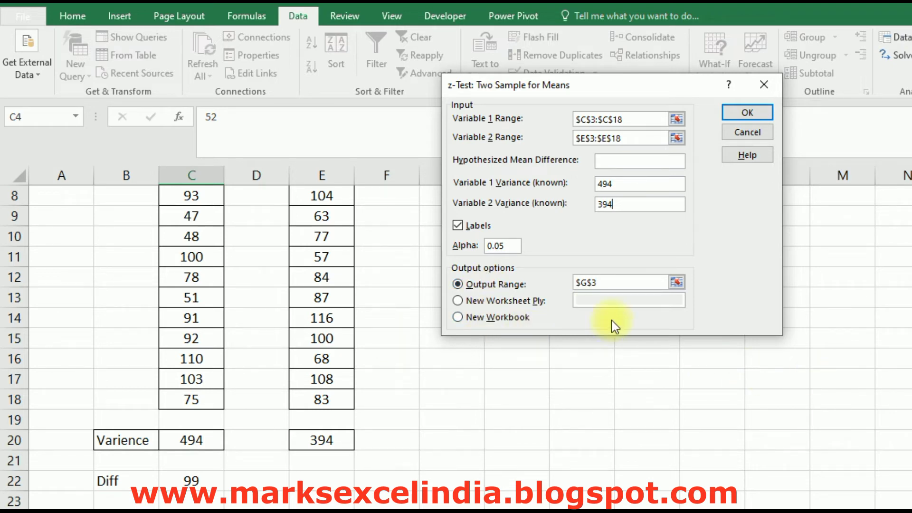
{"action": "left_click", "coordinate": [603, 284]}
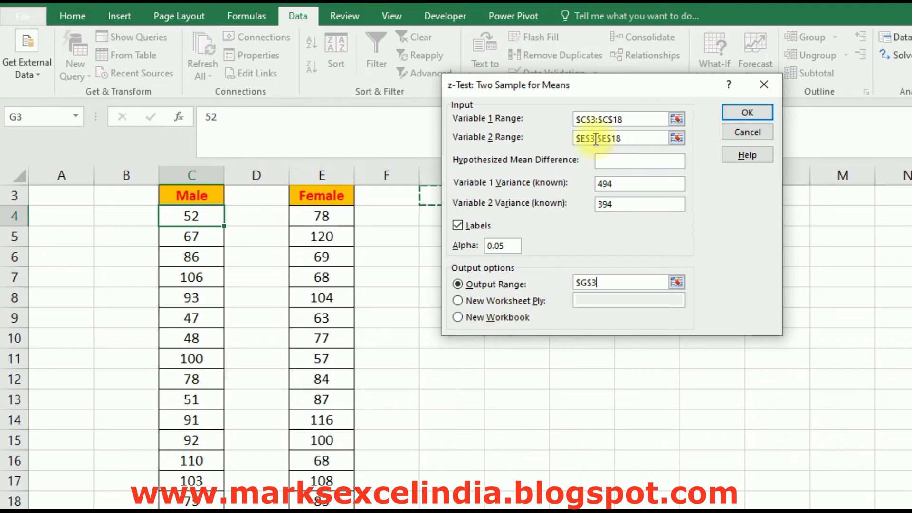
{"action": "left_click", "coordinate": [747, 113]}
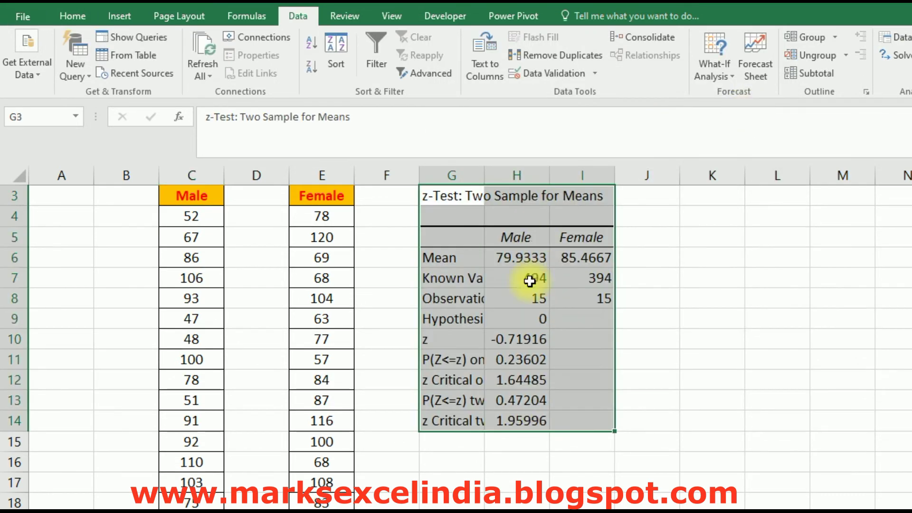
- Widen column G so 'Hypothesized Mean Difference' shows fully, then check the Male mean 79.9333
{"action": "left_click", "coordinate": [581, 354]}
{"action": "left_click", "coordinate": [474, 217]}
{"action": "left_click_drag", "start_coordinate": [484, 175], "coordinate": [572, 177]}
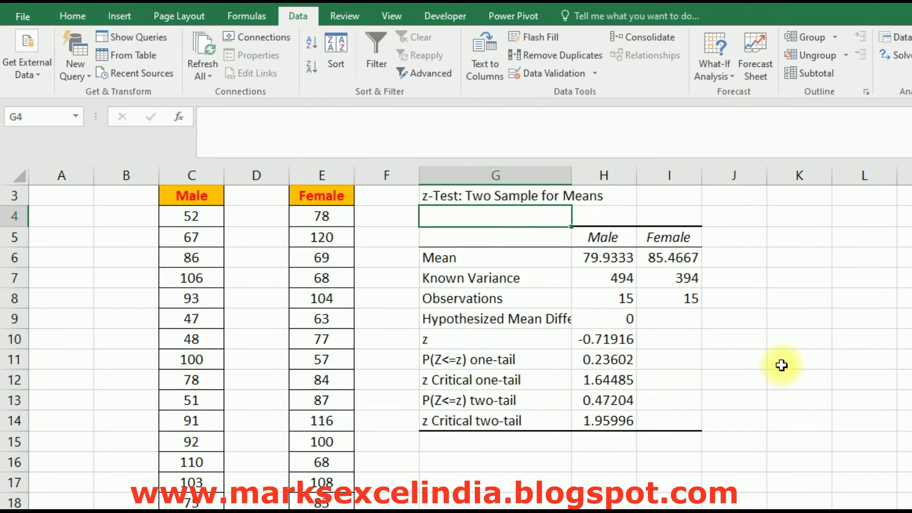
{"action": "left_click", "coordinate": [795, 356]}
{"action": "left_click_drag", "start_coordinate": [573, 176], "coordinate": [625, 175]}
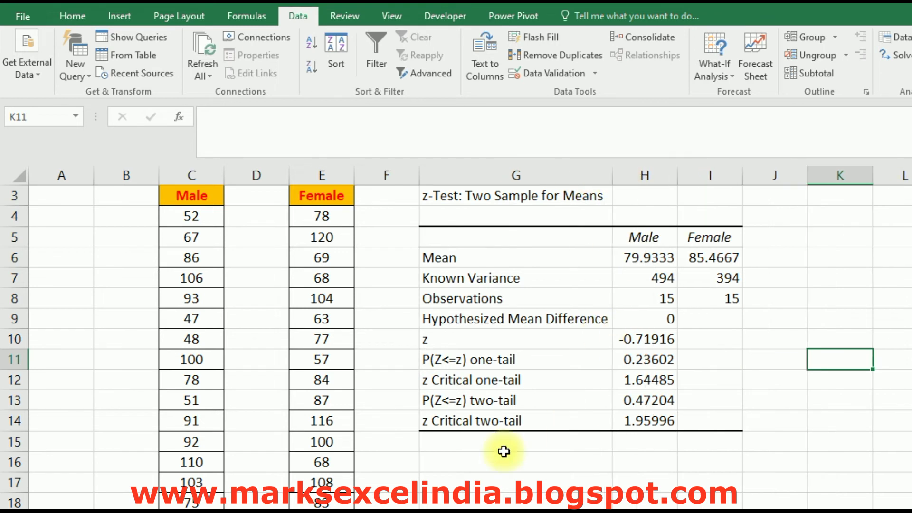
{"action": "left_click", "coordinate": [635, 258]}
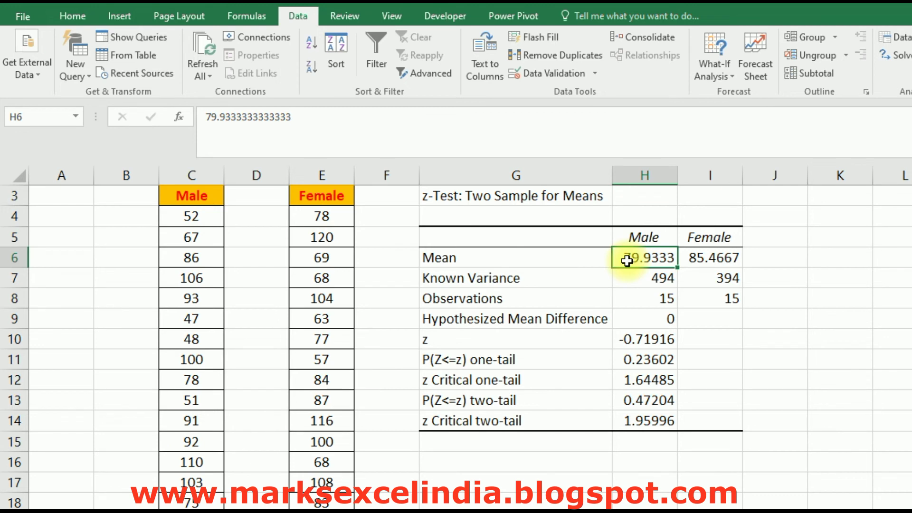
{"action": "left_click", "coordinate": [691, 236]}
{"action": "left_click", "coordinate": [701, 259]}
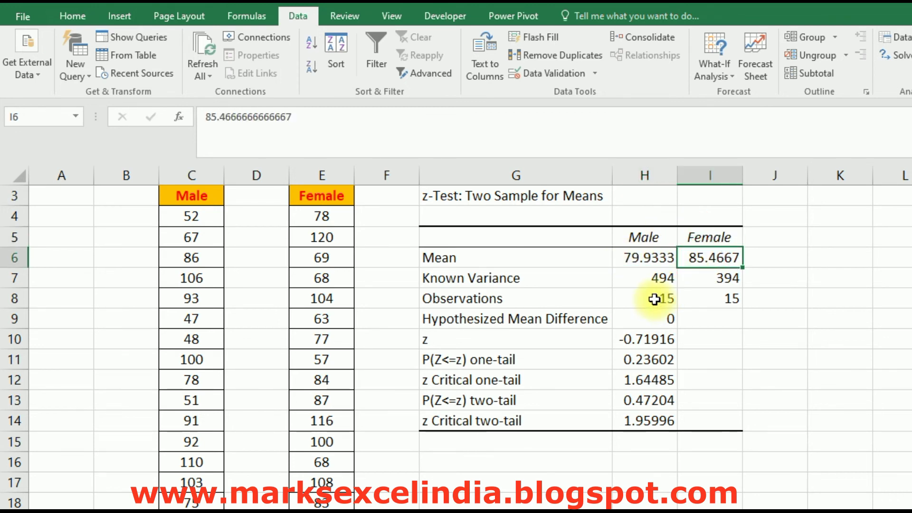
{"action": "left_click", "coordinate": [501, 282]}
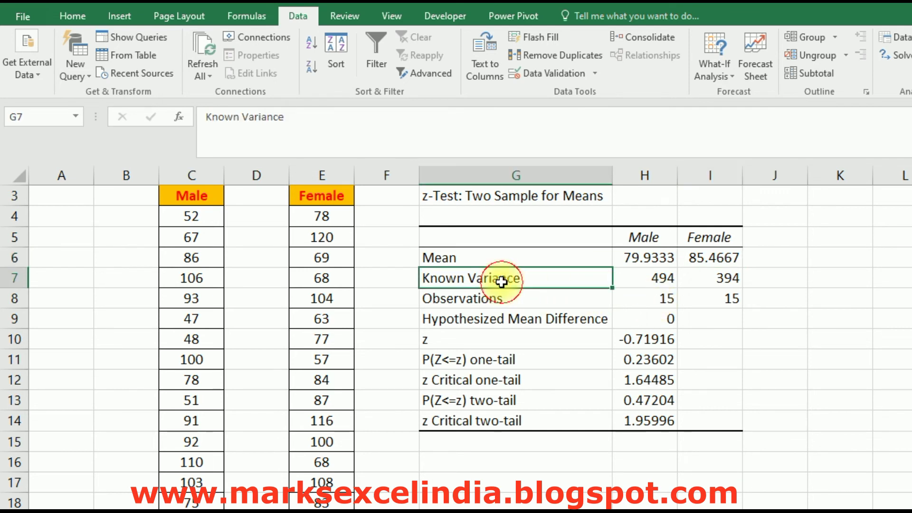
{"action": "left_click", "coordinate": [634, 281]}
{"action": "left_click", "coordinate": [701, 282]}
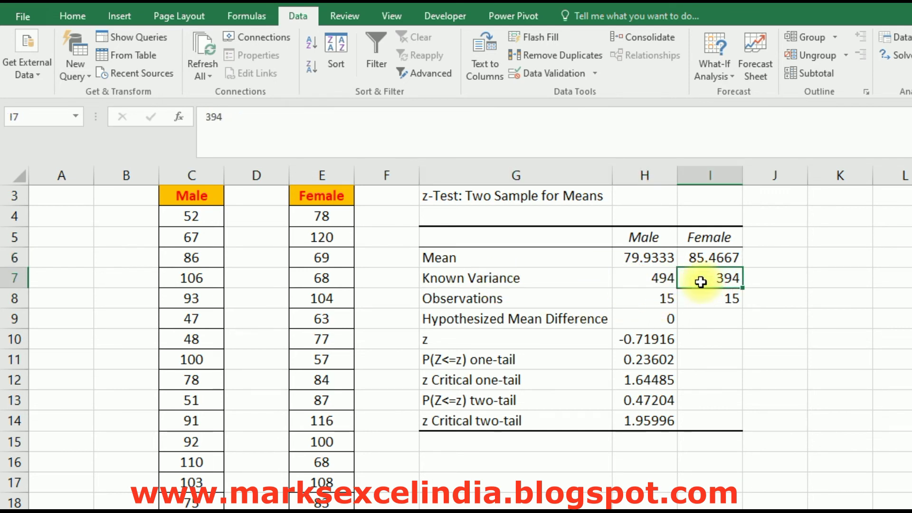
{"action": "left_click", "coordinate": [620, 277]}
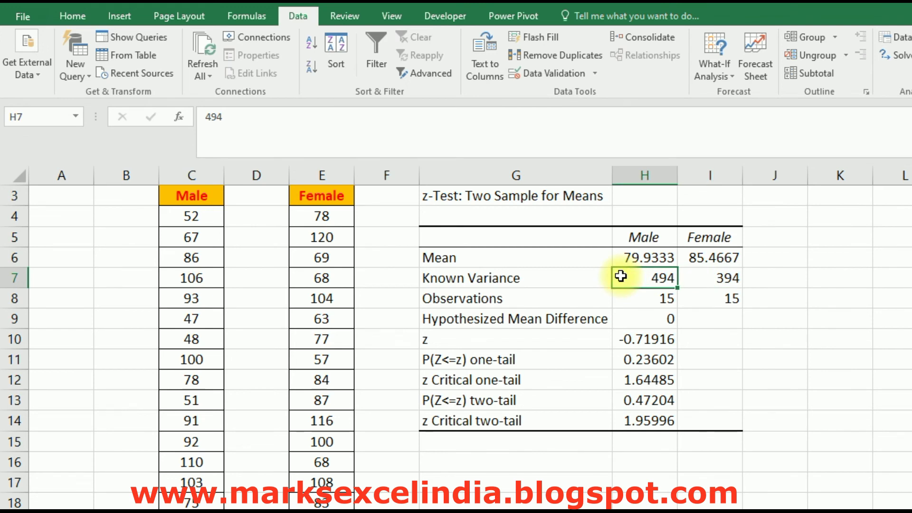
{"action": "left_click", "coordinate": [474, 297]}
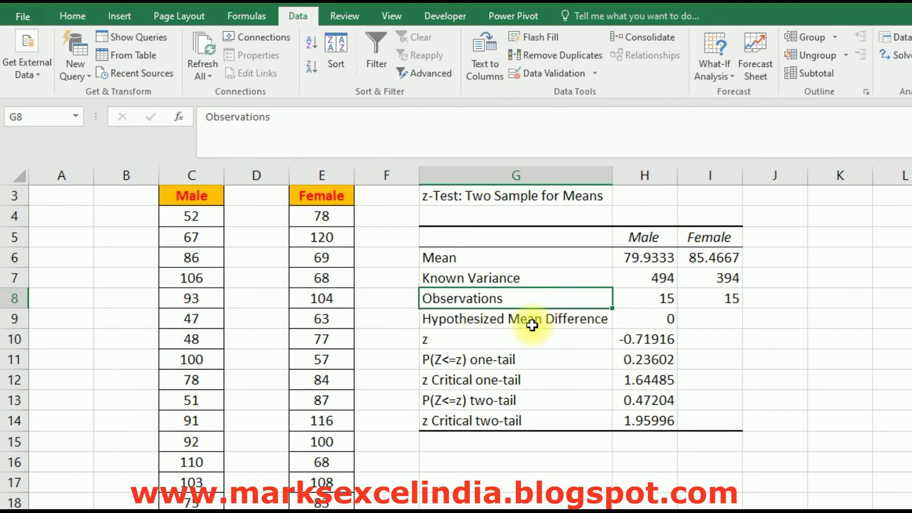
{"action": "left_click", "coordinate": [513, 339]}
{"action": "left_click_drag", "start_coordinate": [629, 345], "coordinate": [641, 421]}
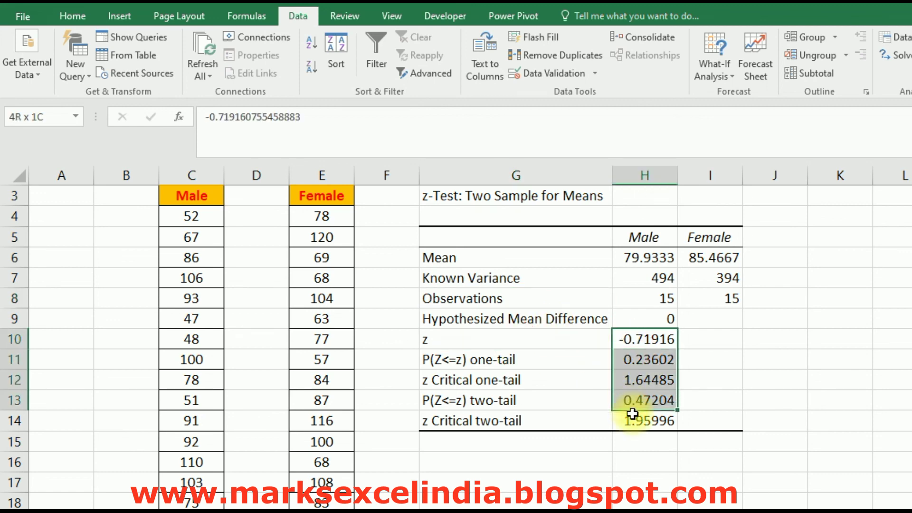
{"action": "scroll", "coordinate": [360, 371], "scroll_direction": "up", "scroll_amount": 1}
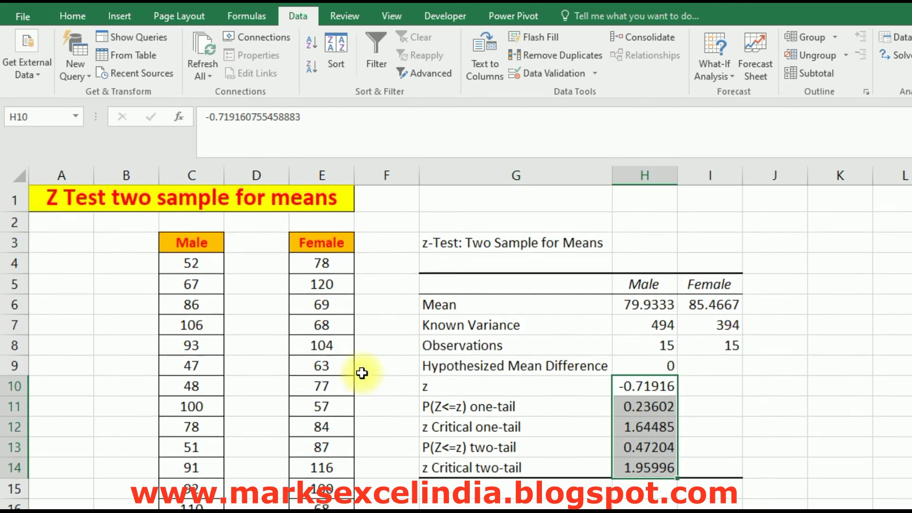